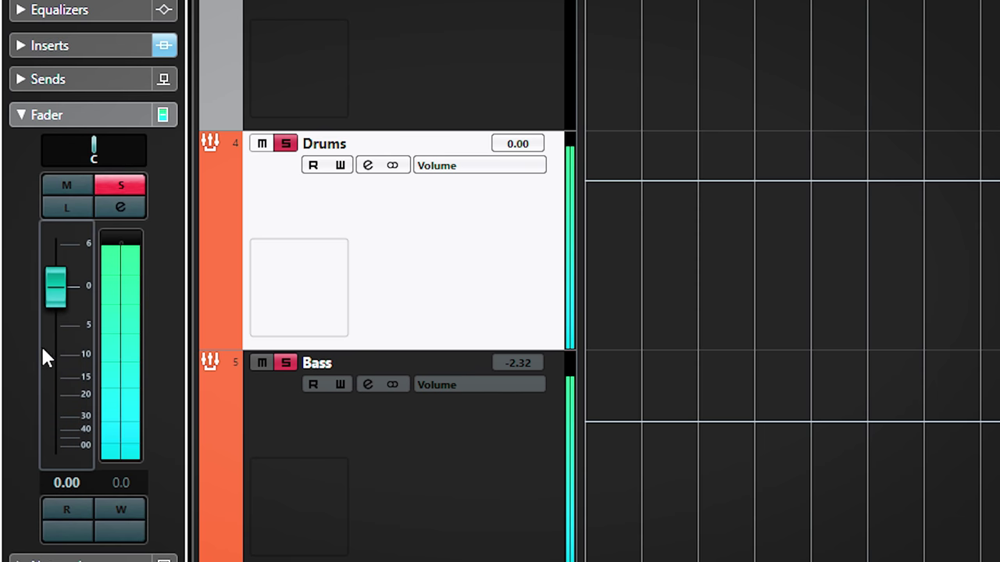
Step: Trim the Drums volume fader to -0.33
mouse_move(56, 297)
left_mouse_down()
mouse_move(58, 348)
mouse_move(67, 310)
left_mouse_up()
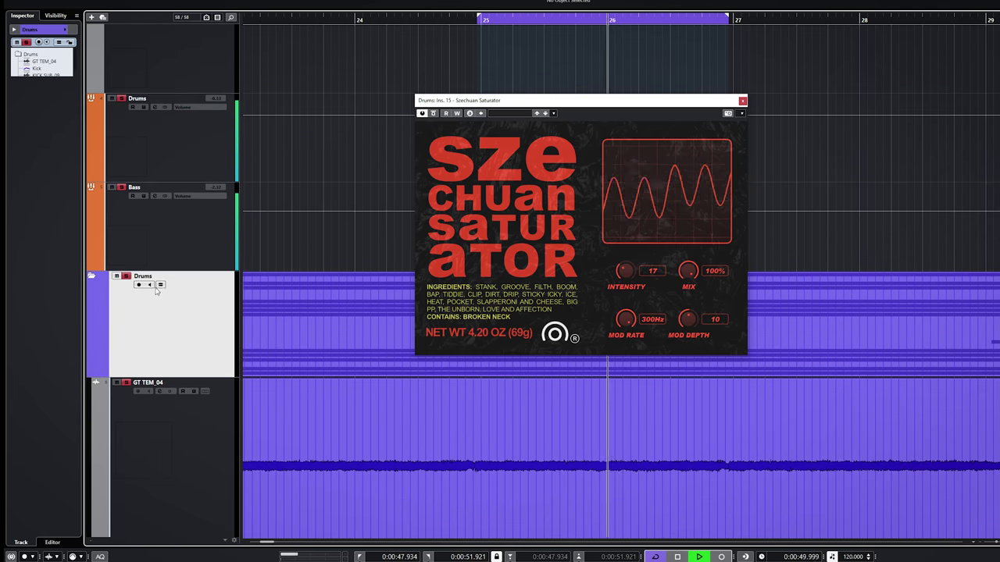
Step: Select the Drums track and lower its Inspector volume fader to about -3.5 dB
left_click(183, 160)
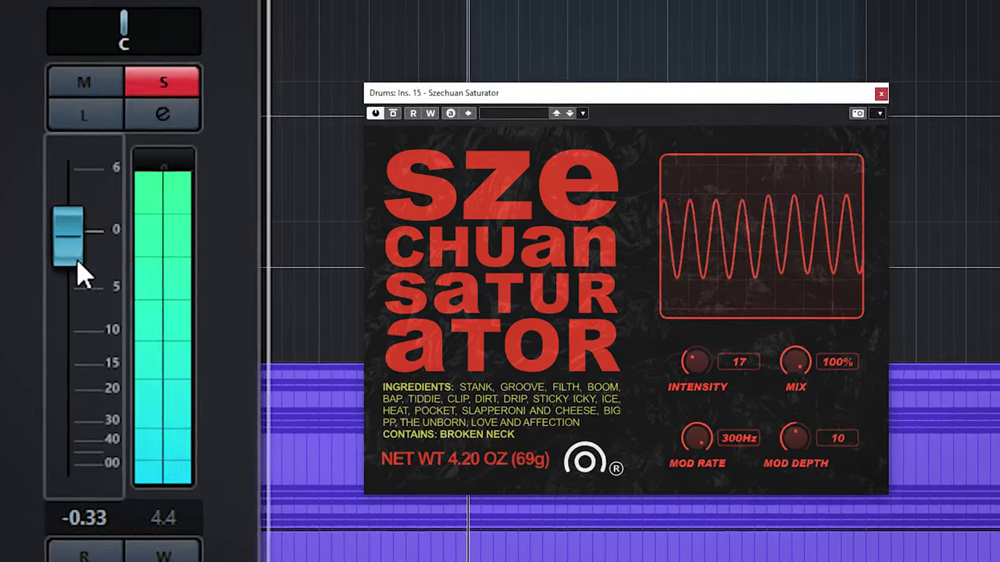
left_click_drag(26, 167, 26, 174)
left_click_drag(77, 284, 70, 375)
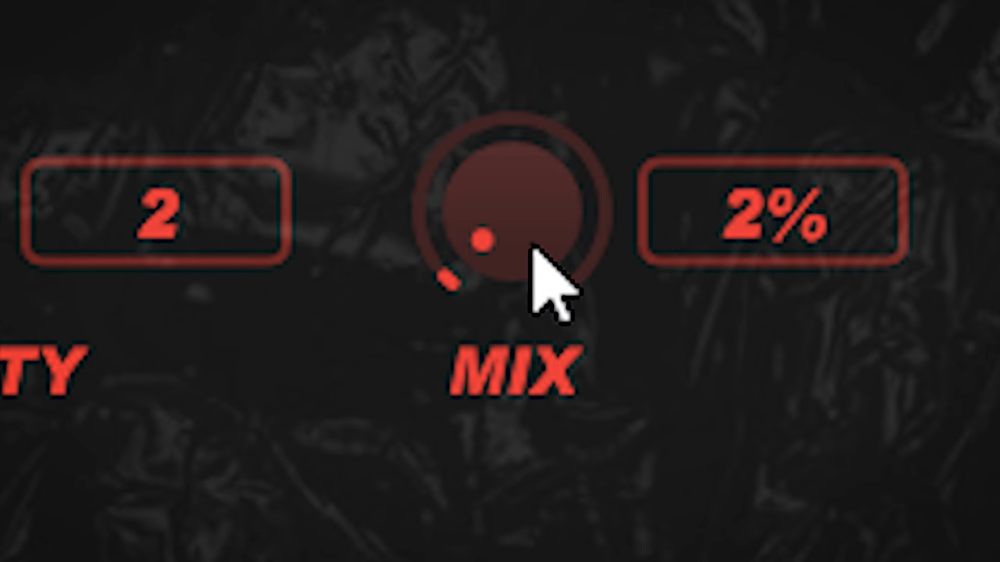
Step: Audition Master saturator intensity and mix settings, finishing at Intensity 7 and Mix 3%
left_click_drag(536, 263, 523, 102)
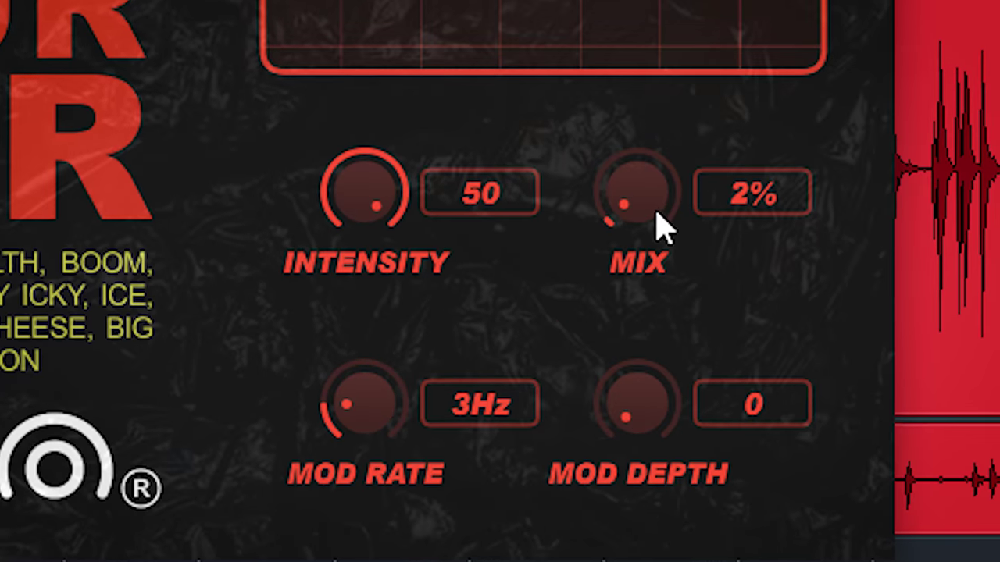
left_click_drag(660, 227, 580, 209)
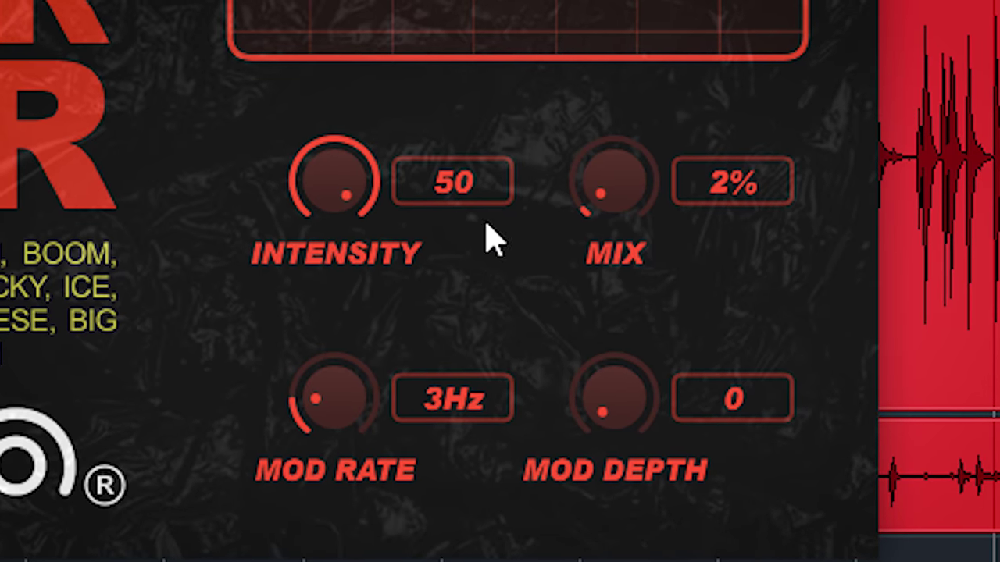
left_click_drag(344, 185, 328, 561)
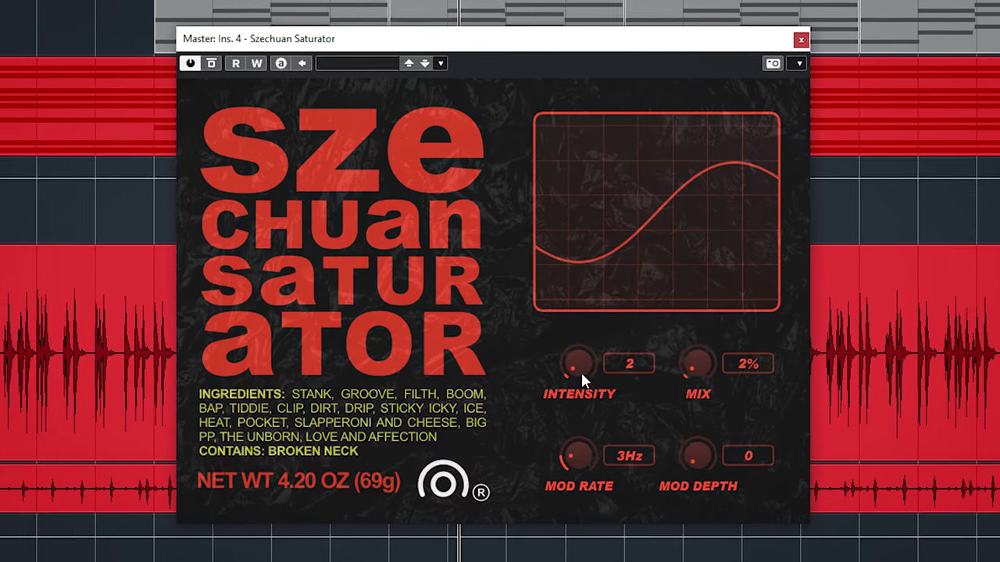
left_click_drag(580, 370, 594, 325)
left_click_drag(700, 365, 701, 360)
left_click_drag(550, 341, 535, 410)
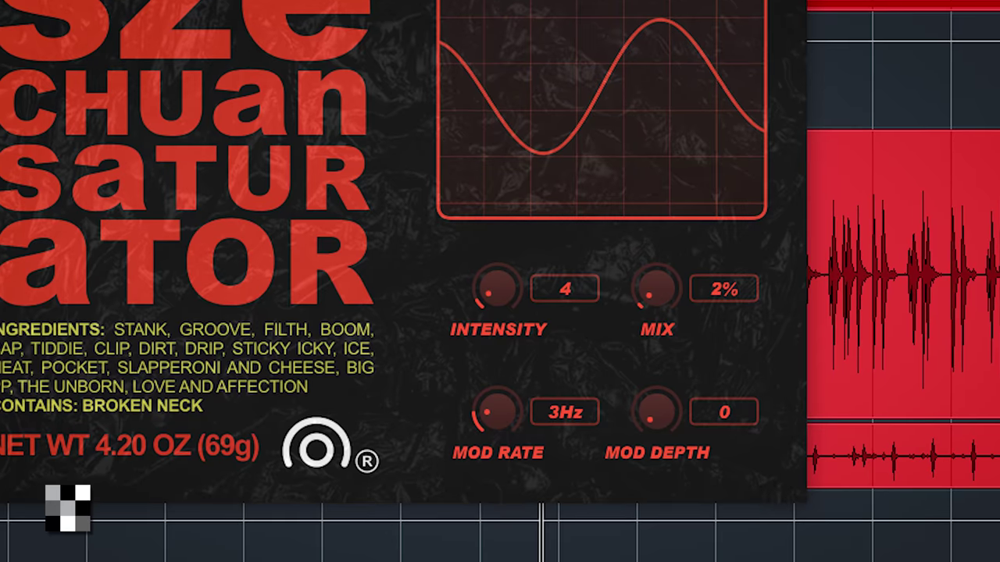
left_click_drag(674, 322, 653, 239)
left_click_drag(476, 266, 484, 210)
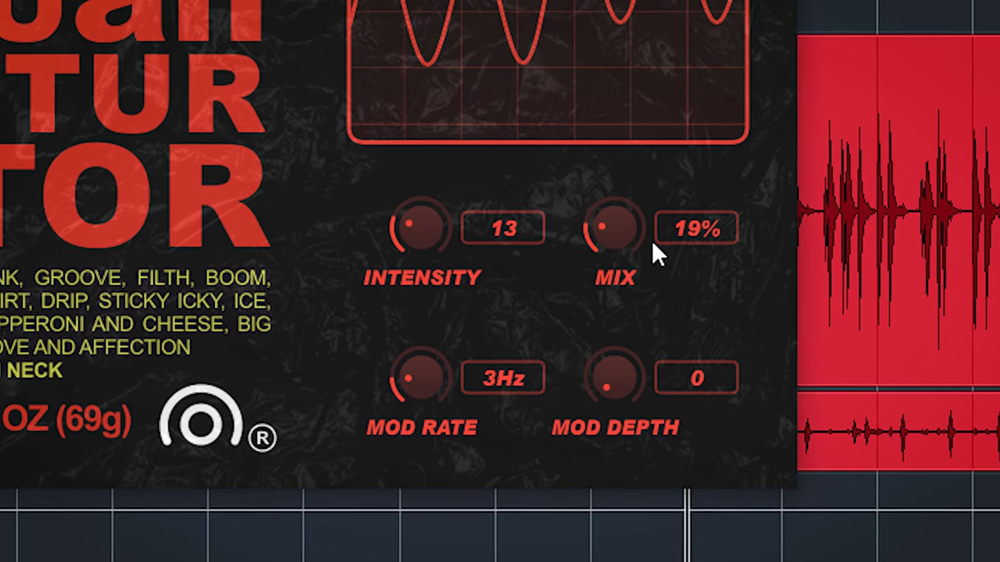
left_click_drag(661, 260, 599, 281)
left_click_drag(324, 183, 257, 214)
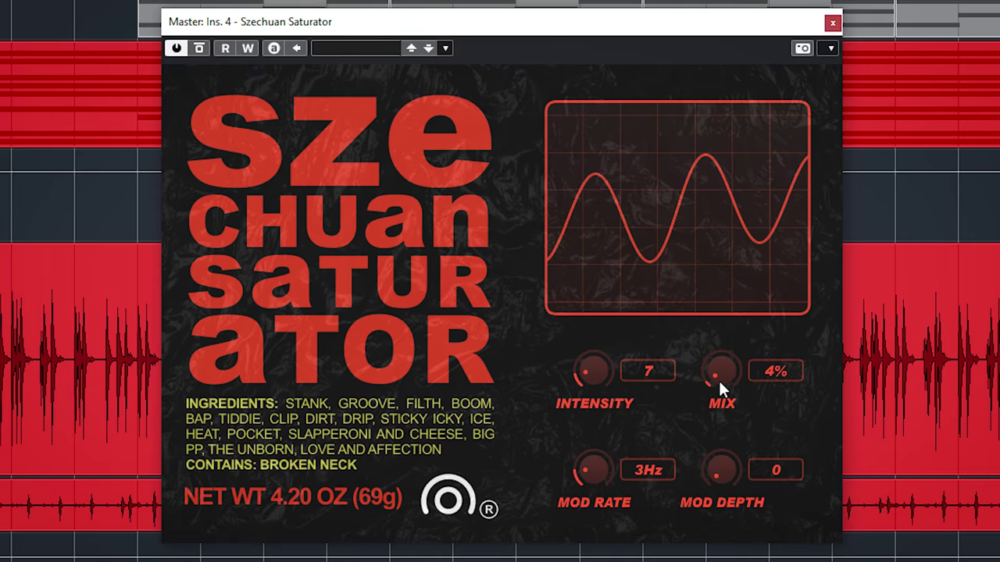
left_click_drag(719, 379, 718, 380)
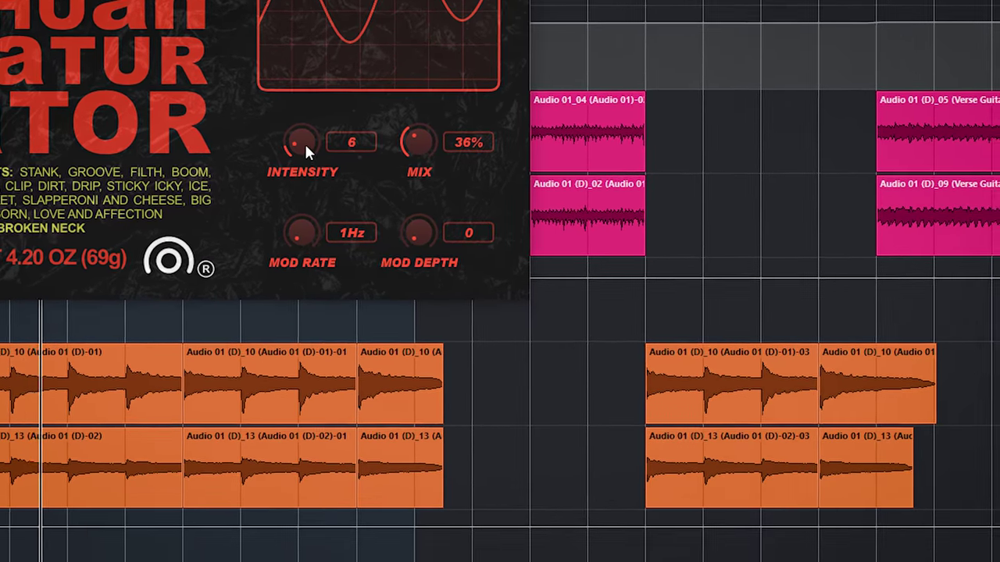
Step: Tweak the Guitars Szechuan Saturator knobs, settling on Intensity 6, Mix 15%, Mod Rate 8Hz, Mod Depth 7.4
left_click_drag(365, 207, 365, 210)
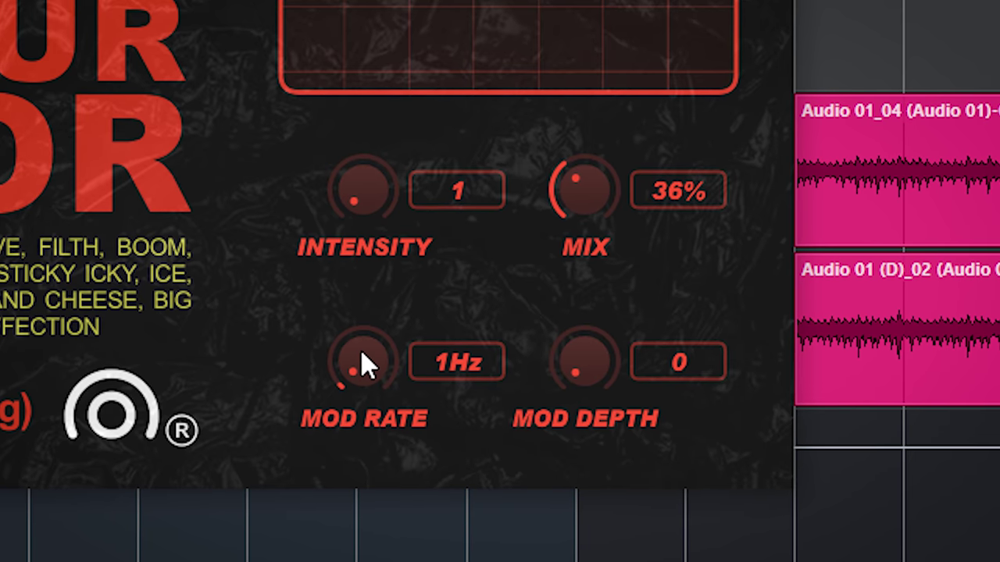
left_click_drag(364, 359, 375, 344)
left_click_drag(587, 360, 617, 289)
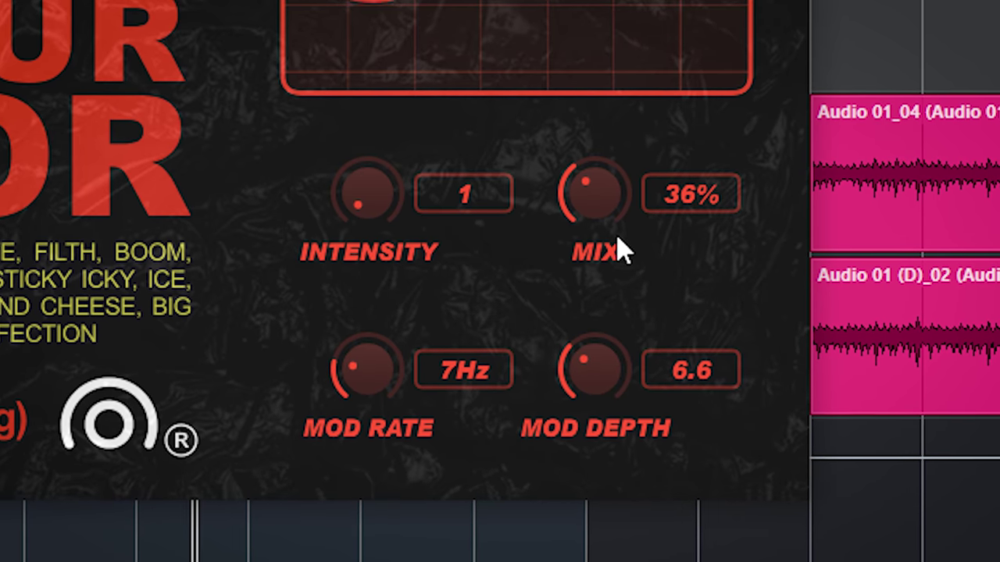
left_click_drag(395, 372, 388, 361)
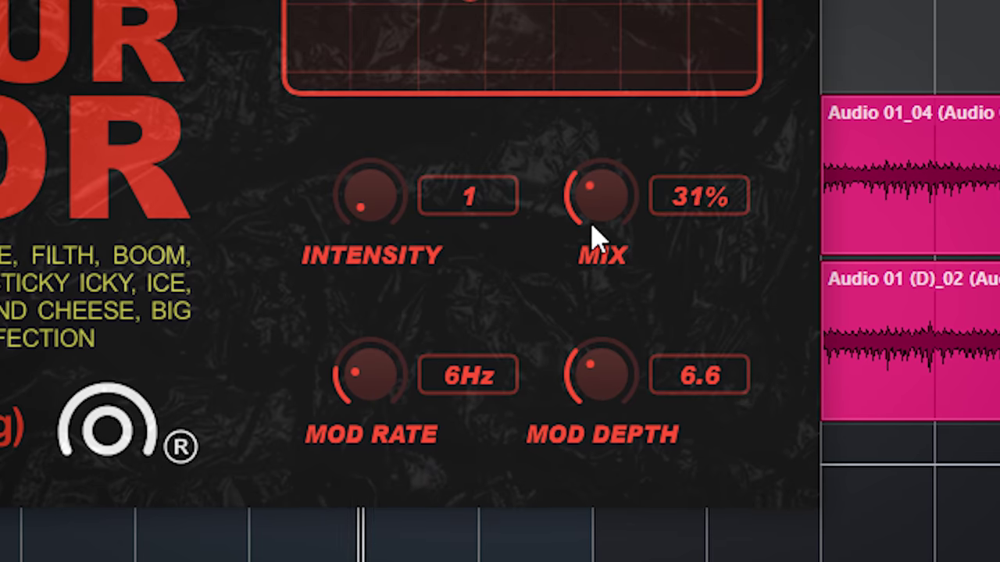
left_click_drag(594, 234, 582, 261)
left_click_drag(385, 211, 368, 151)
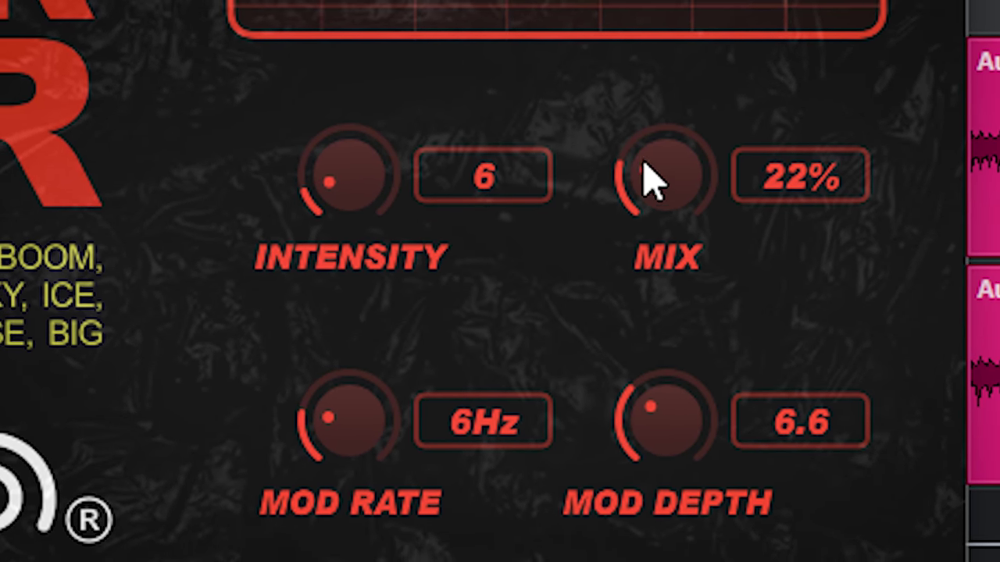
left_click_drag(652, 180, 649, 194)
mouse_move(404, 404)
left_mouse_down()
mouse_move(391, 406)
mouse_move(397, 395)
mouse_move(386, 406)
left_mouse_up()
left_click_drag(641, 415, 638, 383)
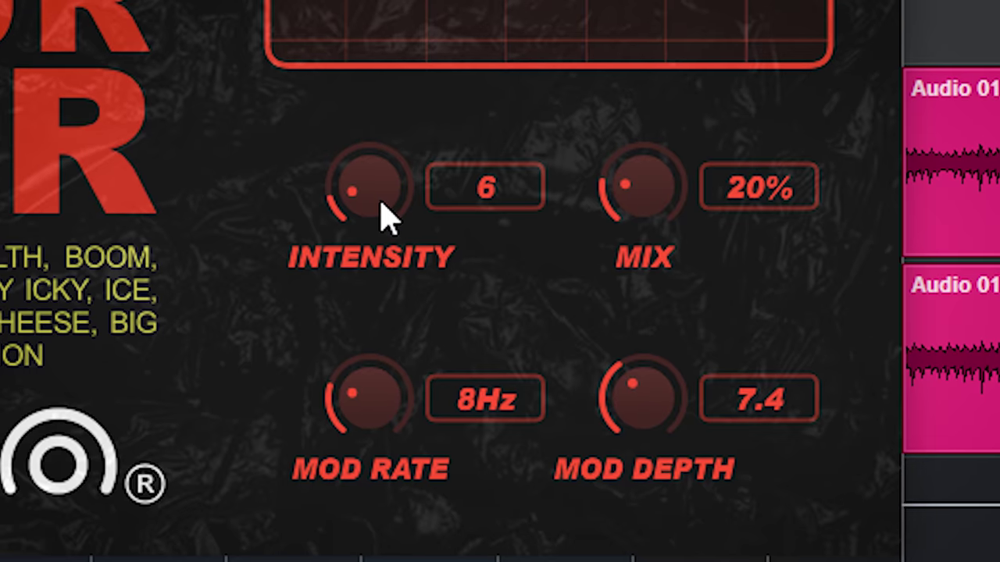
left_click_drag(388, 218, 387, 216)
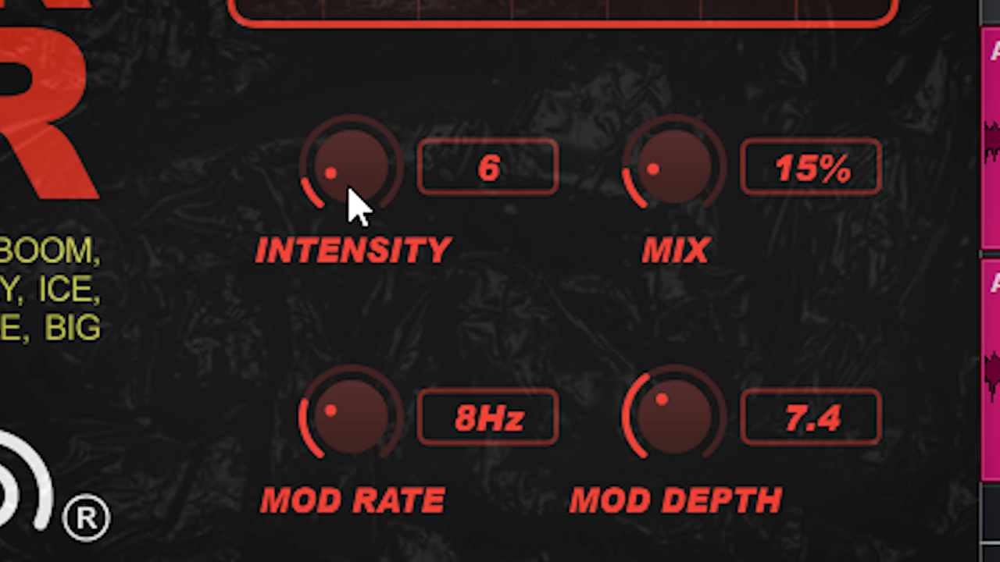
Step: Sweep the Guitars saturator mix and intensity to compare, settling at Intensity 13 and Mix 12%
left_click_drag(683, 234, 676, 320)
left_click_drag(360, 168, 388, 8)
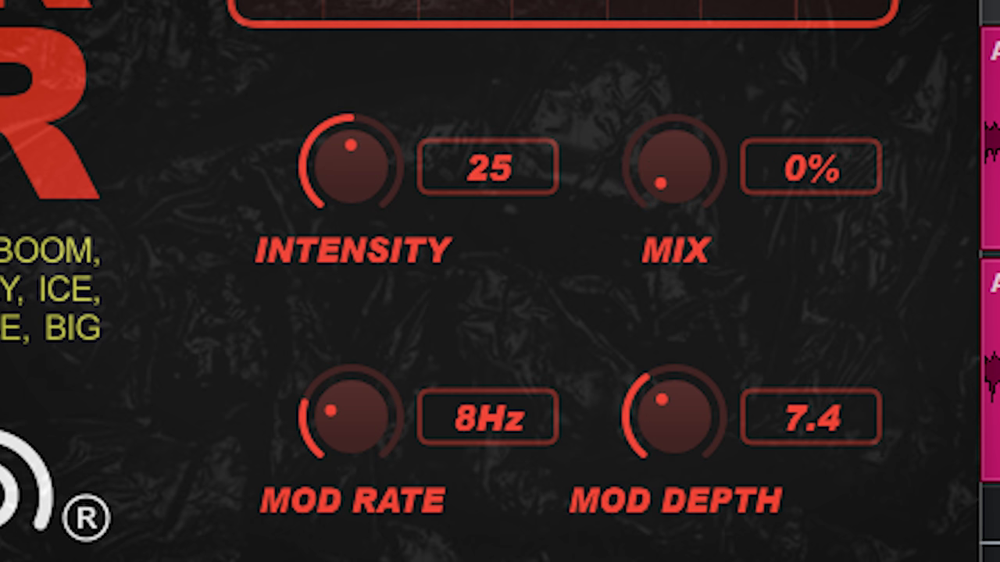
left_click_drag(750, 78, 678, 51)
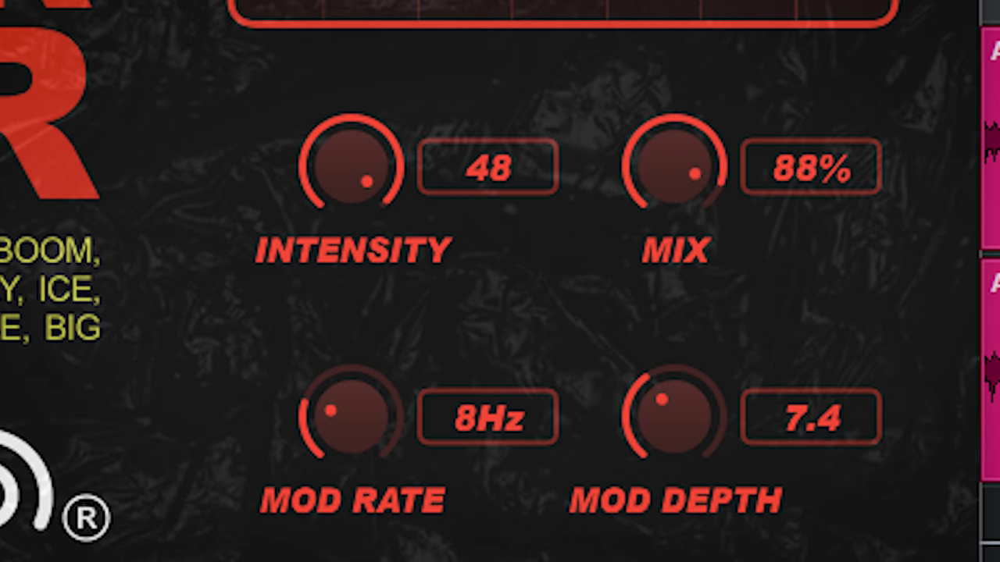
left_click_drag(746, 2, 732, 77)
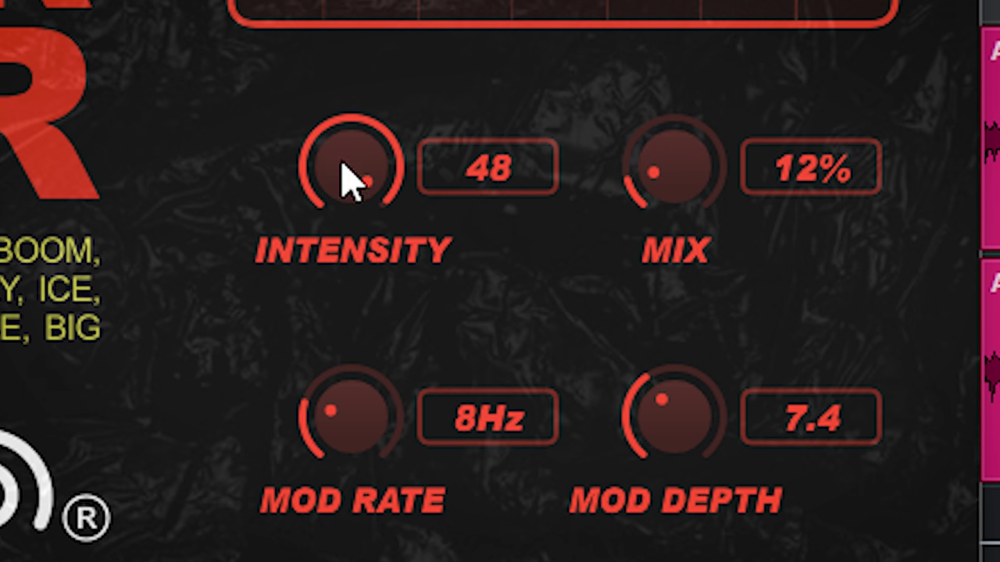
left_click_drag(349, 176, 353, 534)
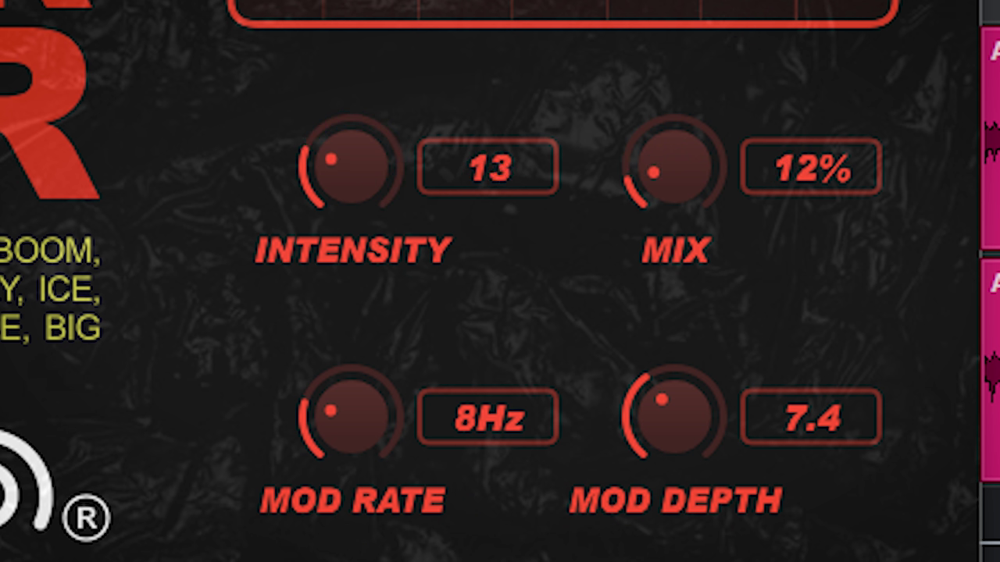